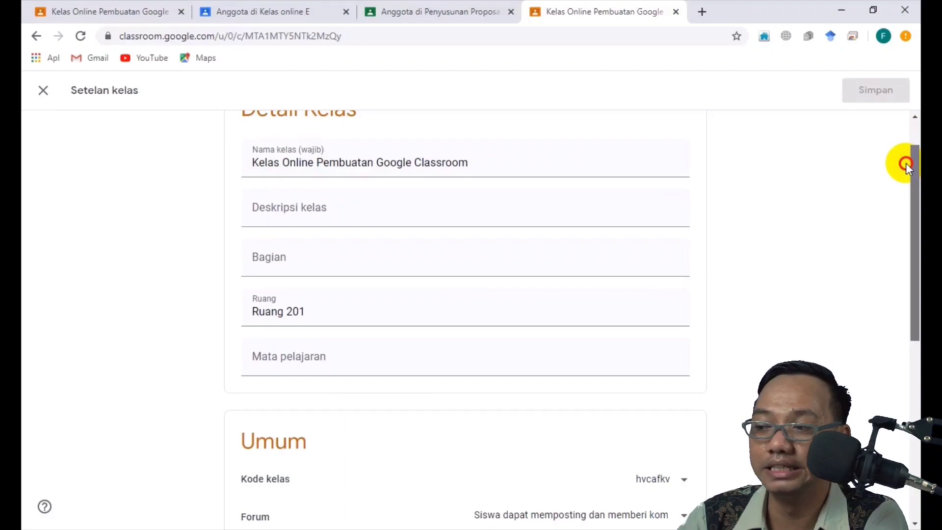
# Review the available options for the class code and Forum permissions in the class settings, and return to the class stream
pyautogui.moveTo(905, 163); pyautogui.dragTo(892, 275)
pyautogui.click(688, 248)
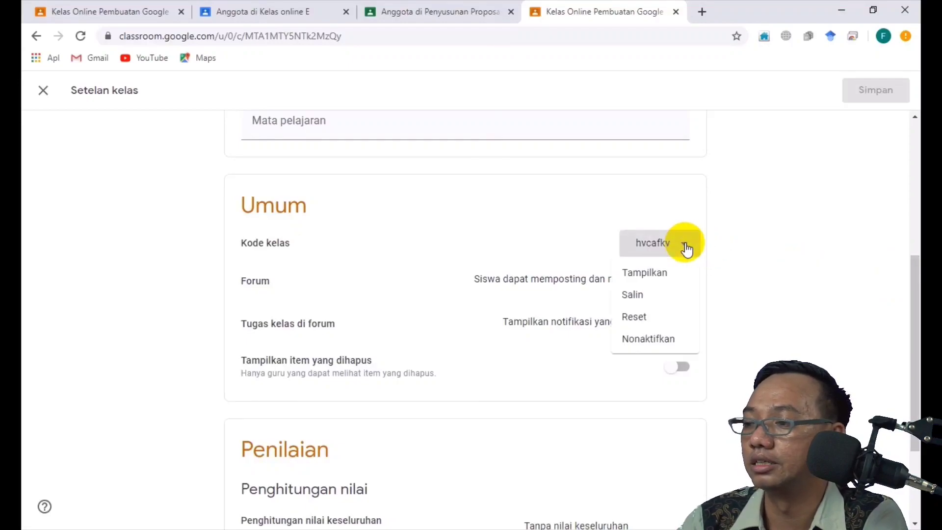
pyautogui.click(730, 239)
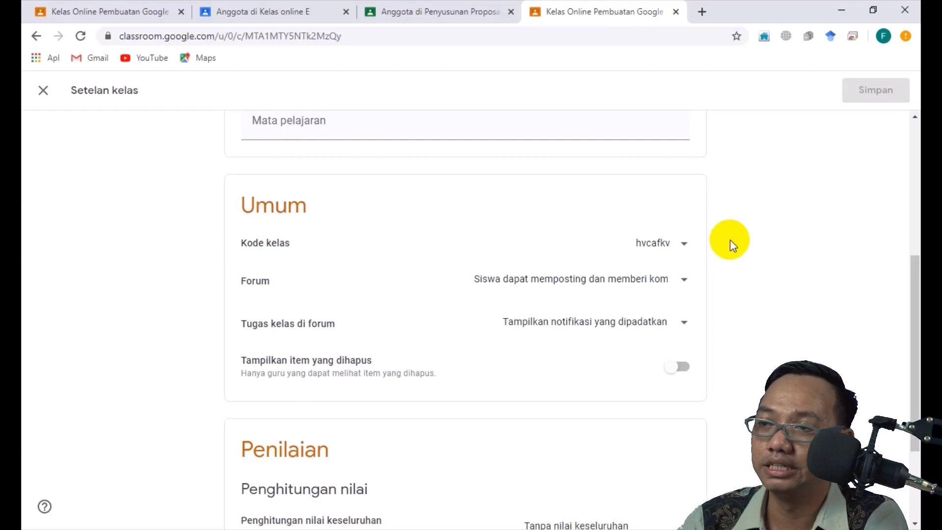
pyautogui.click(683, 284)
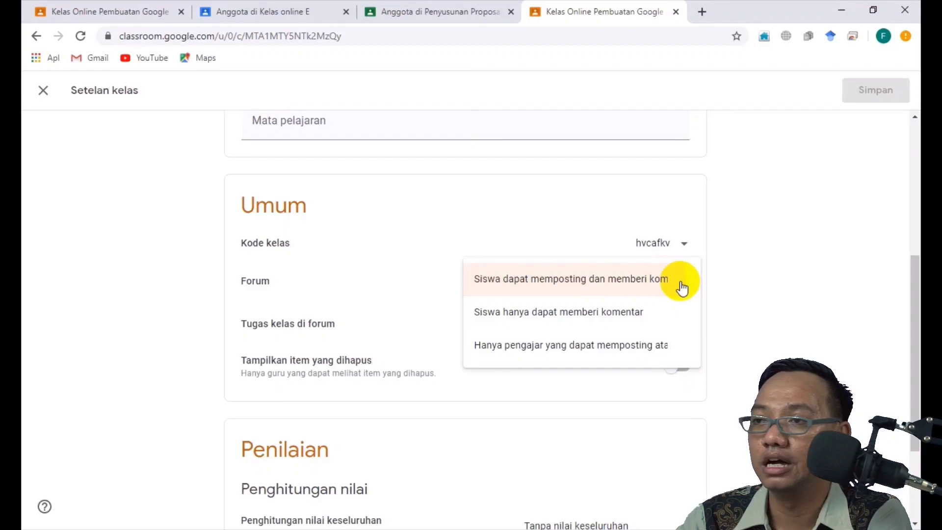
pyautogui.moveTo(917, 309); pyautogui.dragTo(912, 144)
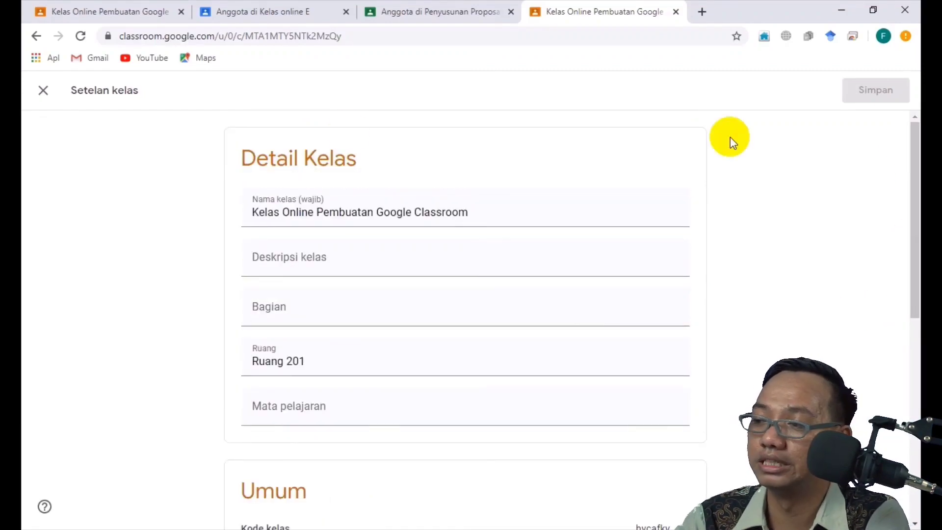
pyautogui.click(43, 91)
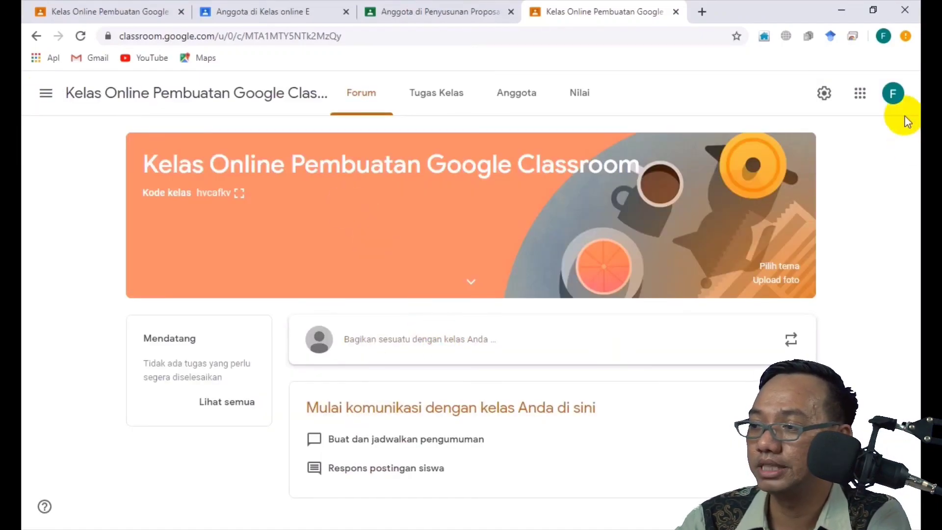
# Post the announcement "PENGUMUMAMAN SILAHKAN ABSEN DISINI" to all students in the class forum
pyautogui.click(511, 340)
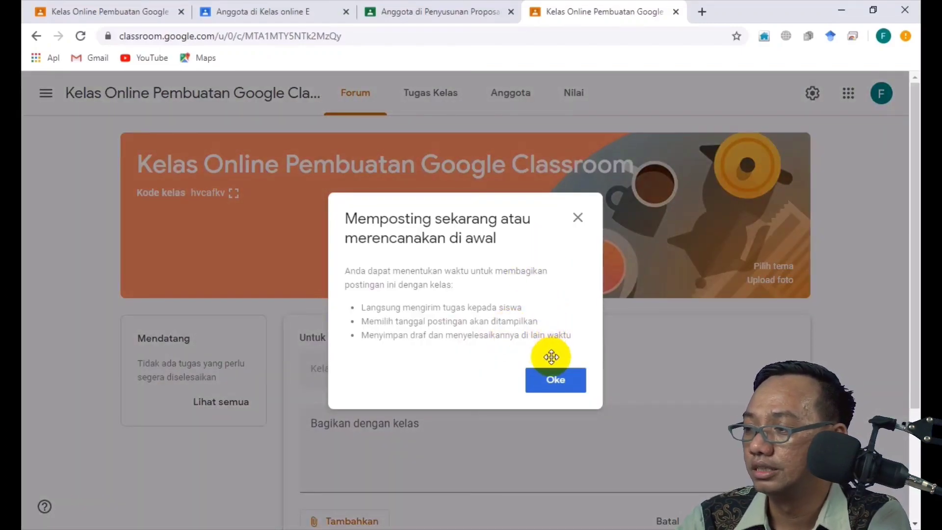
pyautogui.click(551, 378)
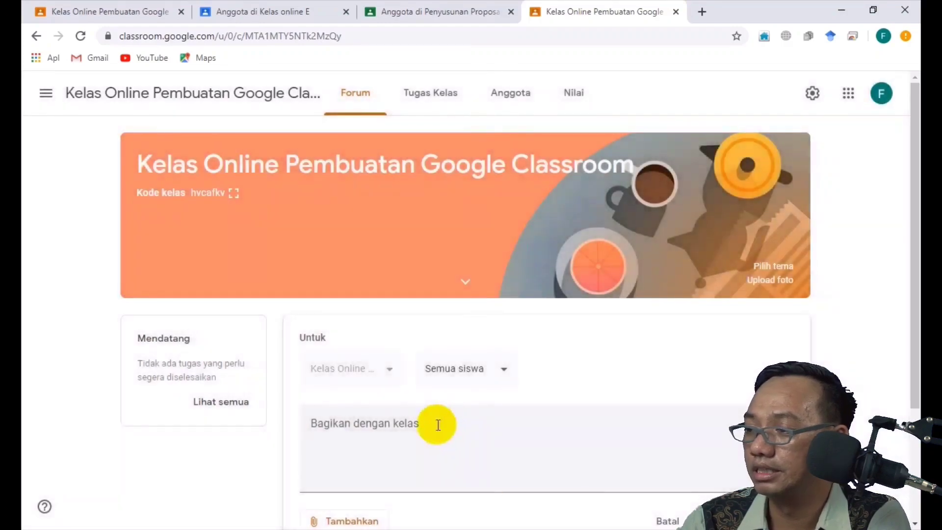
pyautogui.click(437, 425)
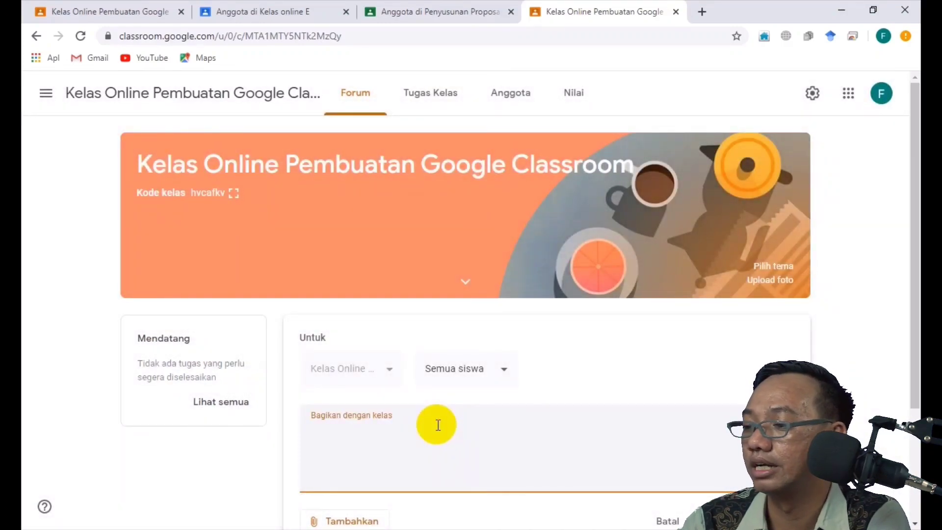
pyautogui.write('PENGUM')
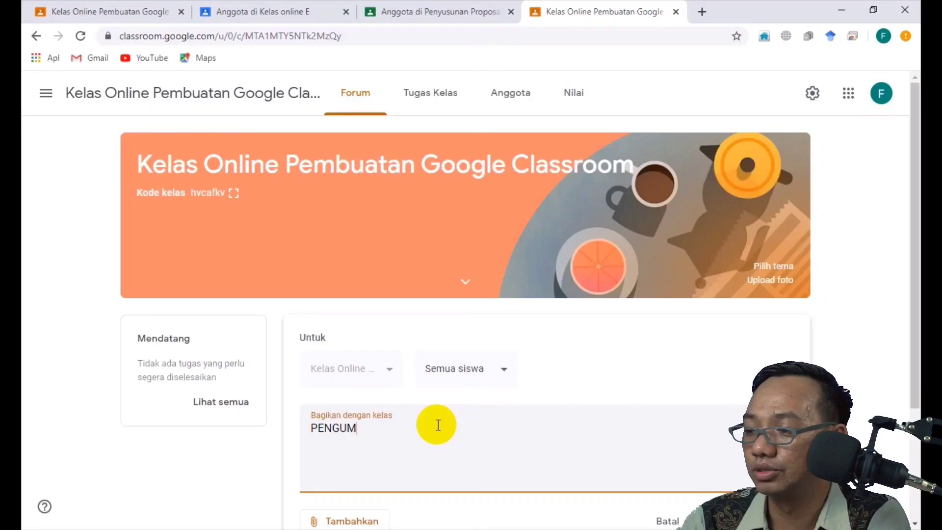
pyautogui.write('UMAMAN SIL')
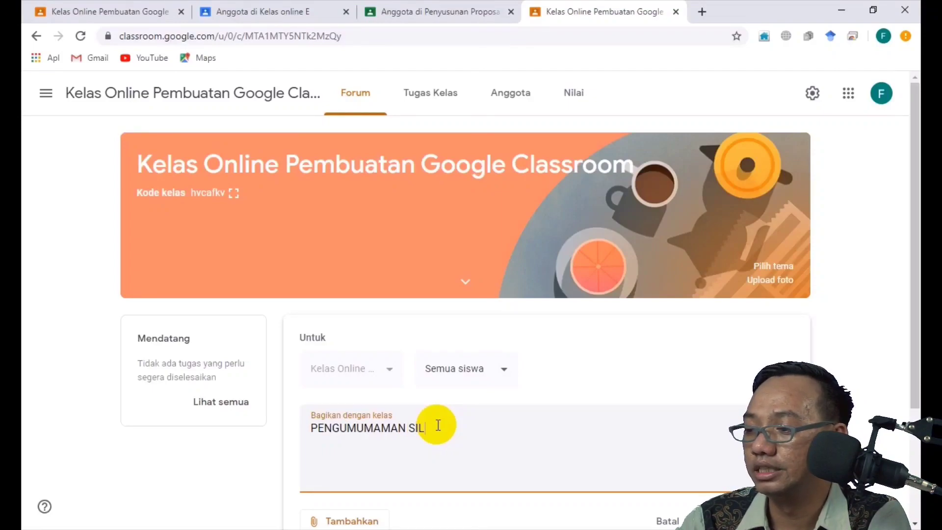
pyautogui.write('AHKAN ABSEN DISINI')
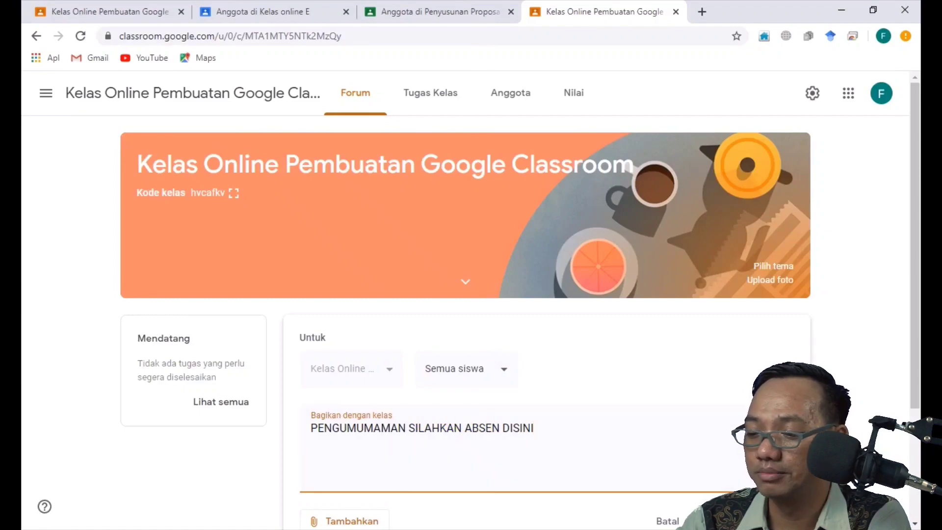
pyautogui.click(730, 521)
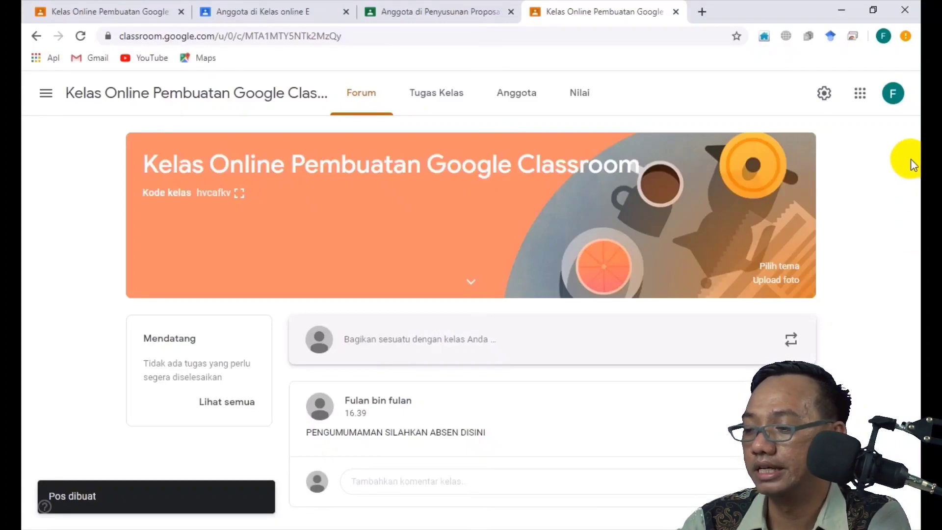
# Add the class comment "NAMA SISAWA 1" to the attendance announcement
pyautogui.click(374, 482)
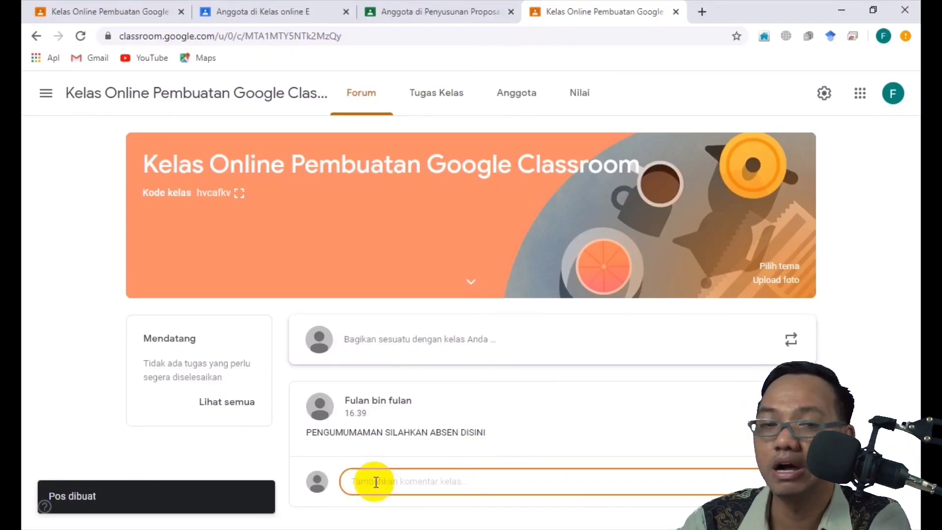
pyautogui.write('NAMA SISAWA 1')
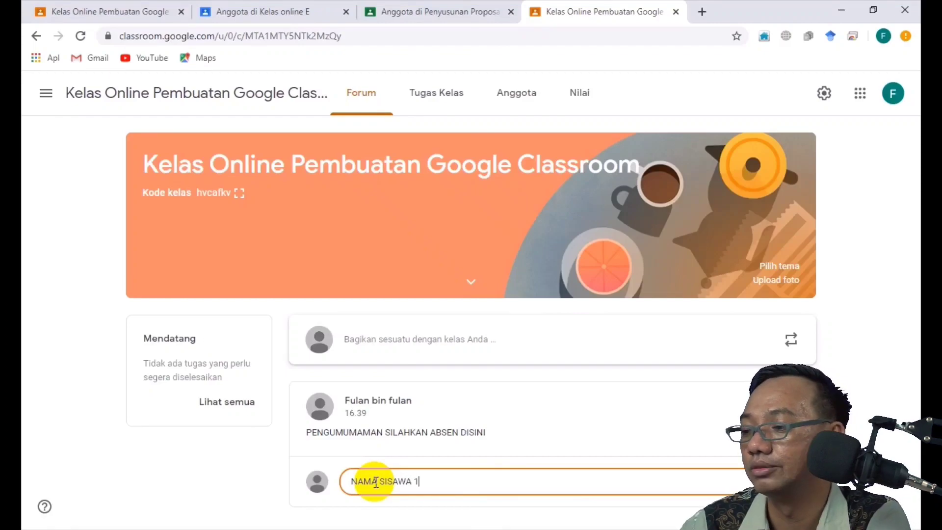
pyautogui.press('Return')
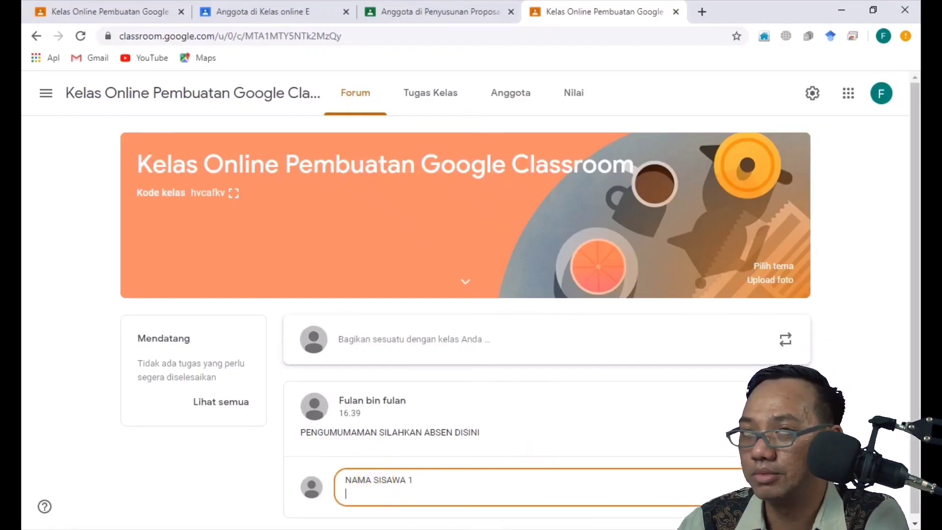
pyautogui.click(785, 487)
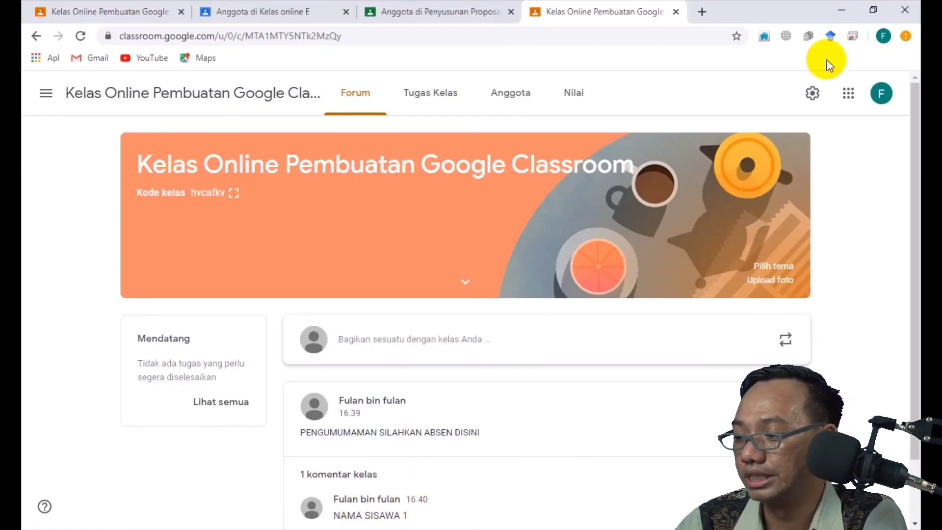
# In the class settings, choose student posting and commenting for Forum and "Tampilkan notifikasi yang dipadatkan" for Tugas kelas di forum
pyautogui.click(812, 94)
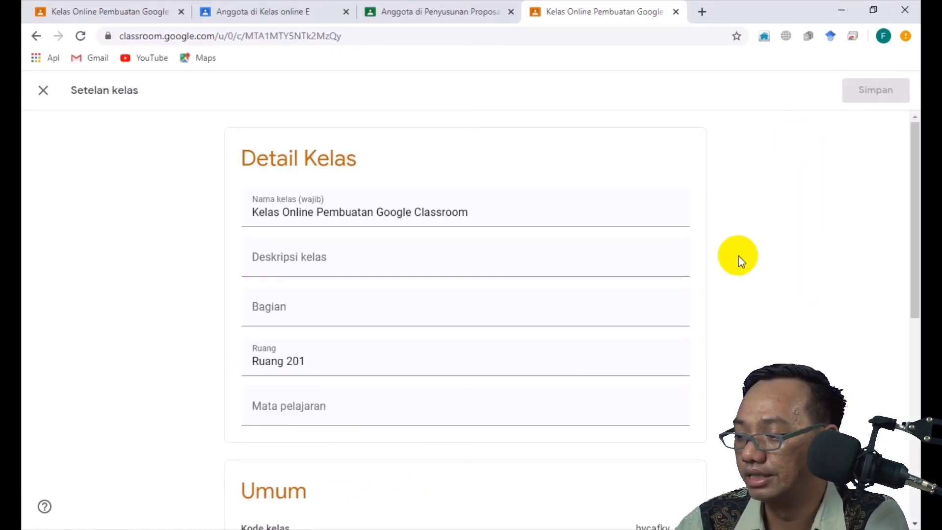
pyautogui.moveTo(912, 222); pyautogui.dragTo(908, 381)
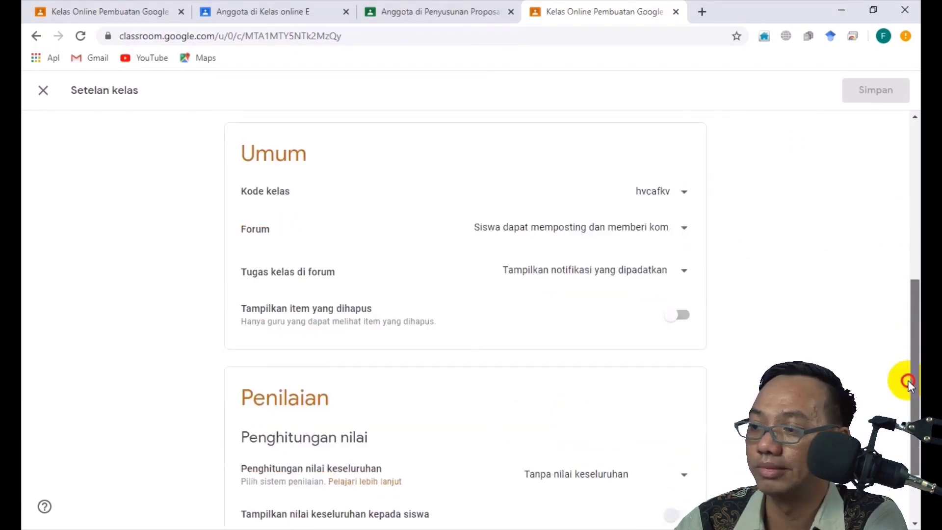
pyautogui.click(650, 237)
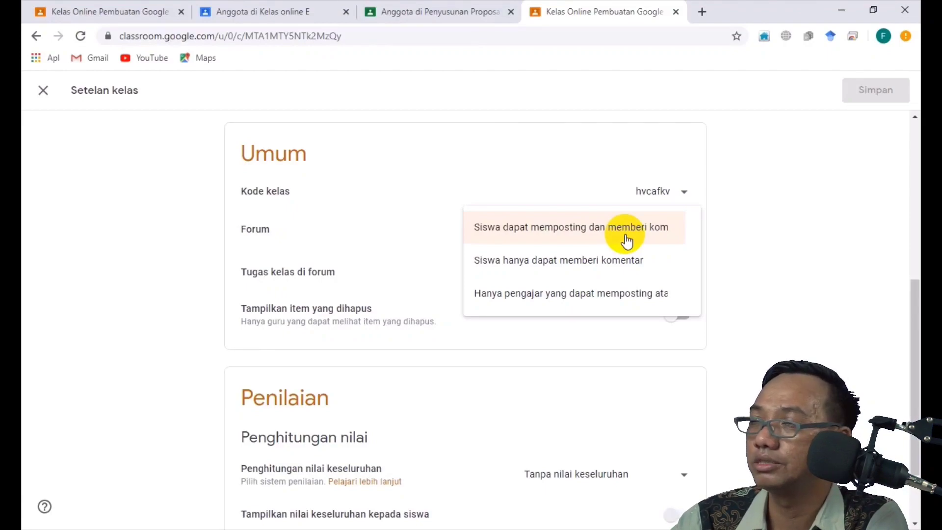
pyautogui.click(627, 240)
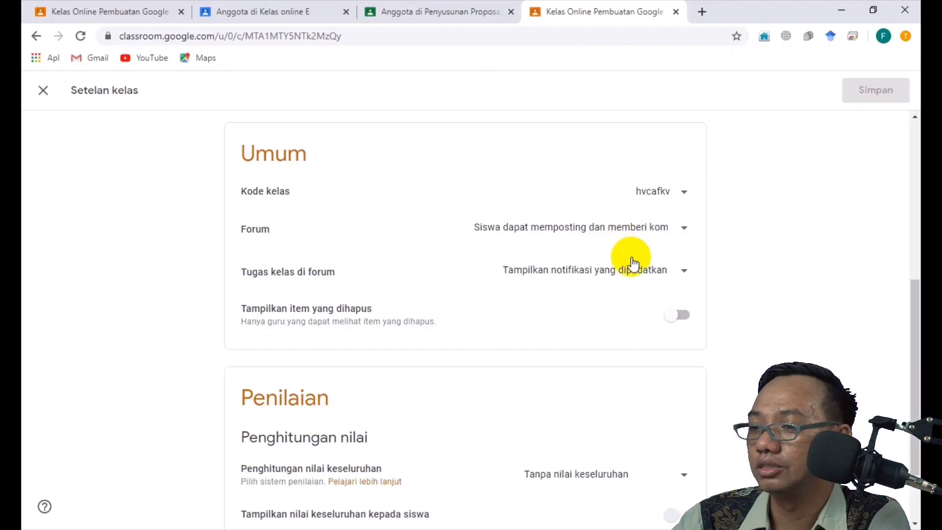
pyautogui.click(633, 270)
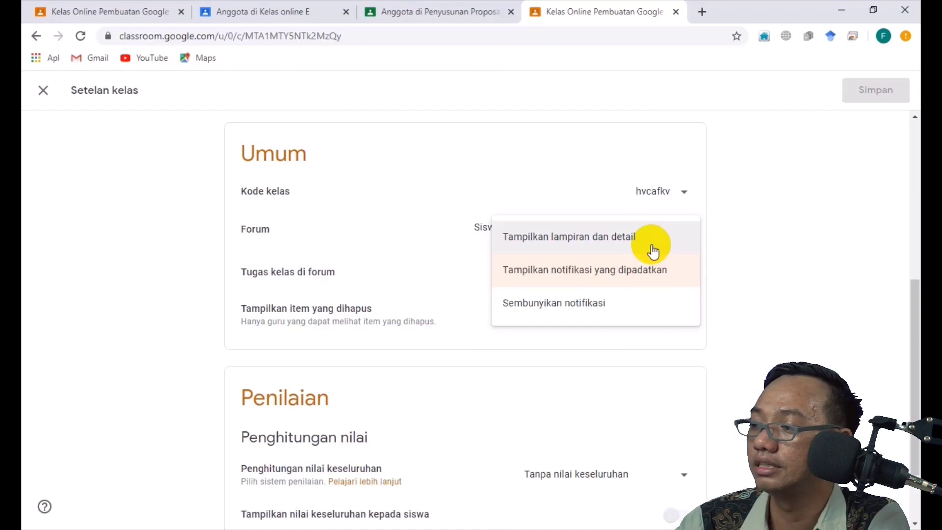
pyautogui.click(624, 276)
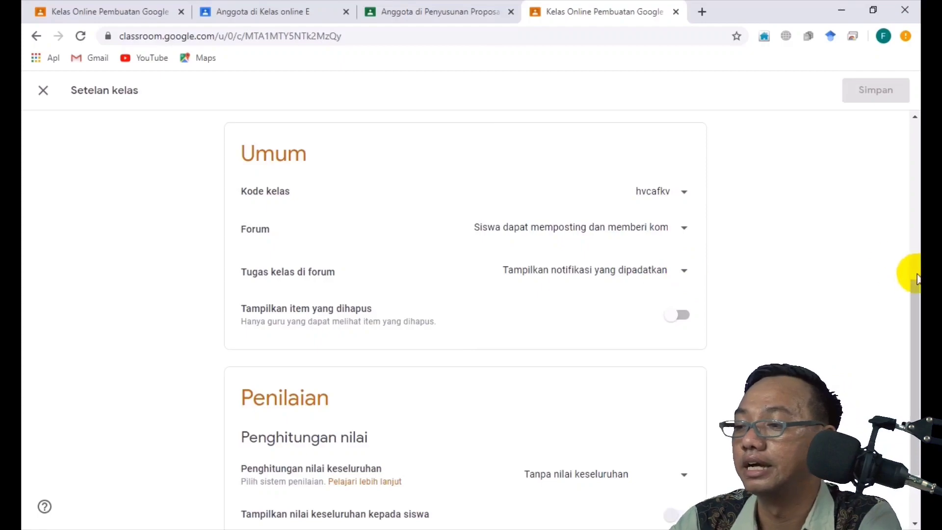
# Turn on "Tampilkan item yang dihapus" in the general class settings
pyautogui.moveTo(916, 279); pyautogui.dragTo(914, 295)
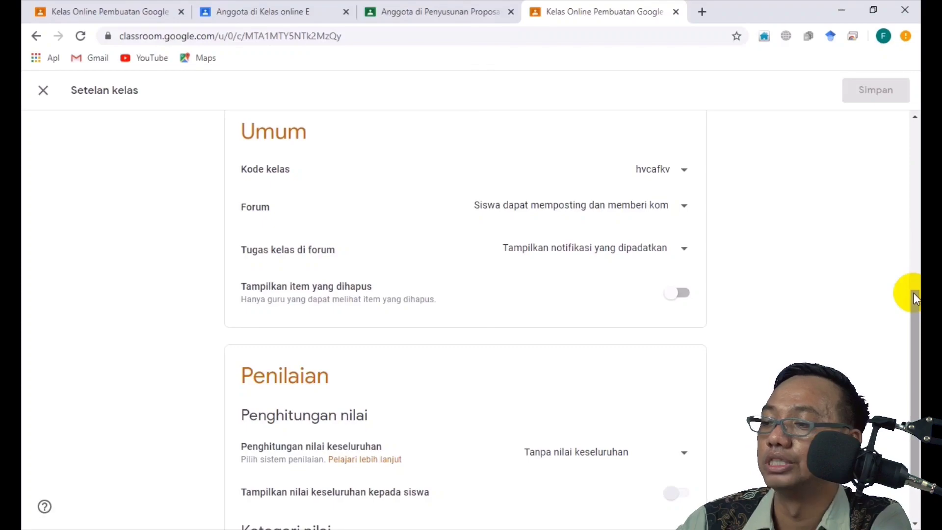
pyautogui.click(682, 294)
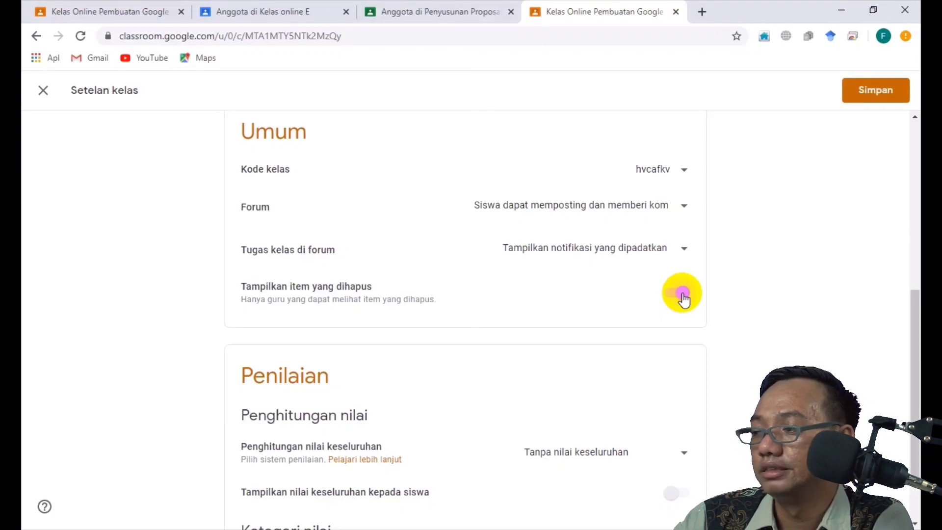
pyautogui.click(678, 295)
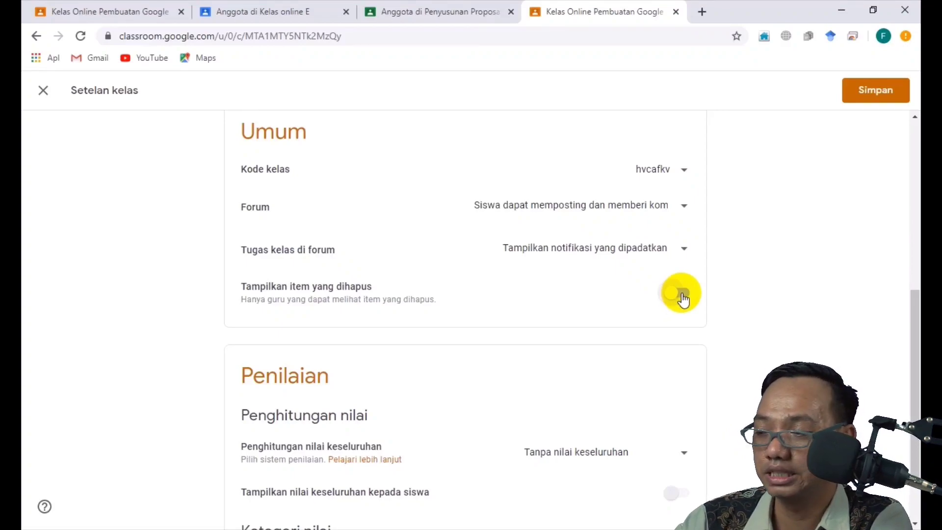
pyautogui.click(683, 294)
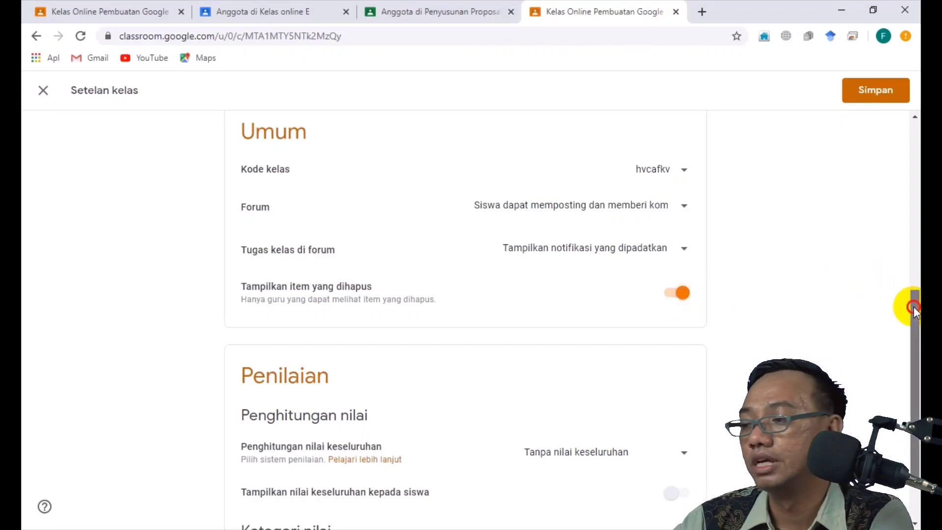
# Review the overall grade calculation options and the linked help article on setting up grading, and return to the class settings
pyautogui.moveTo(913, 309); pyautogui.dragTo(910, 364)
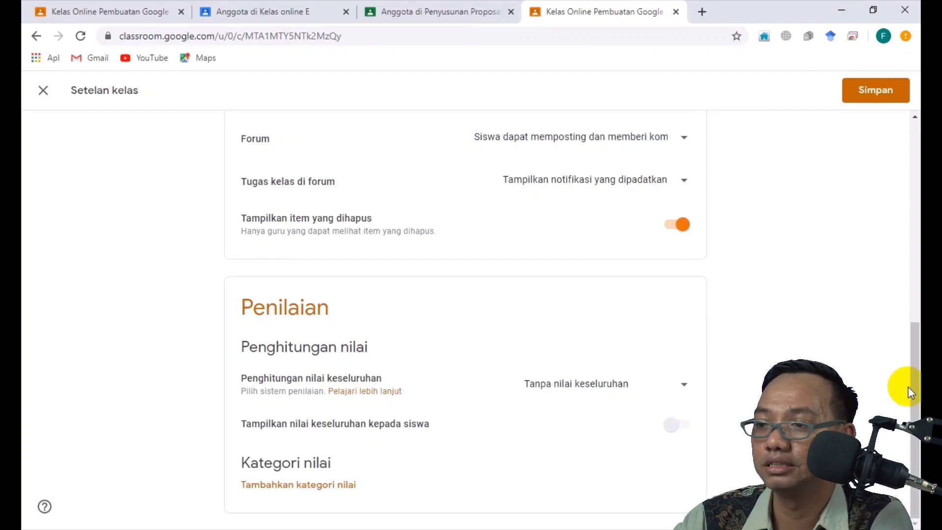
pyautogui.click(684, 388)
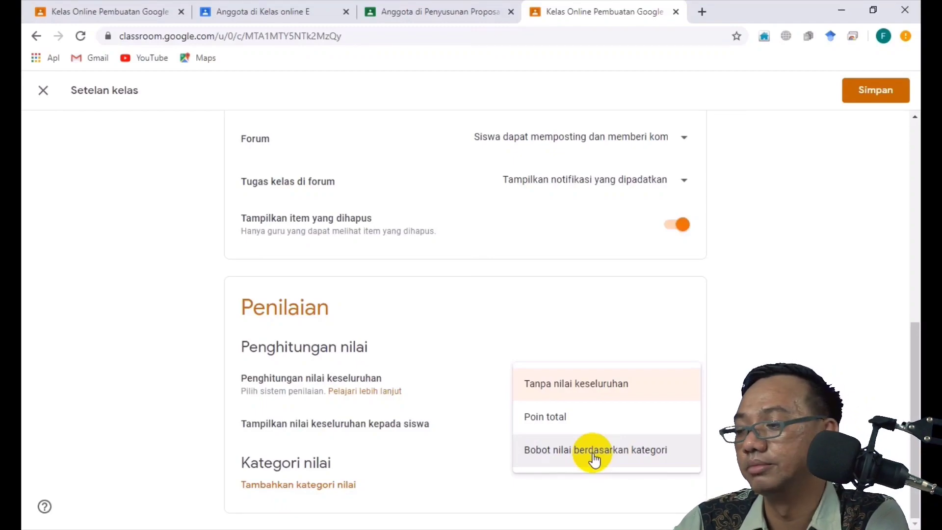
pyautogui.click(505, 315)
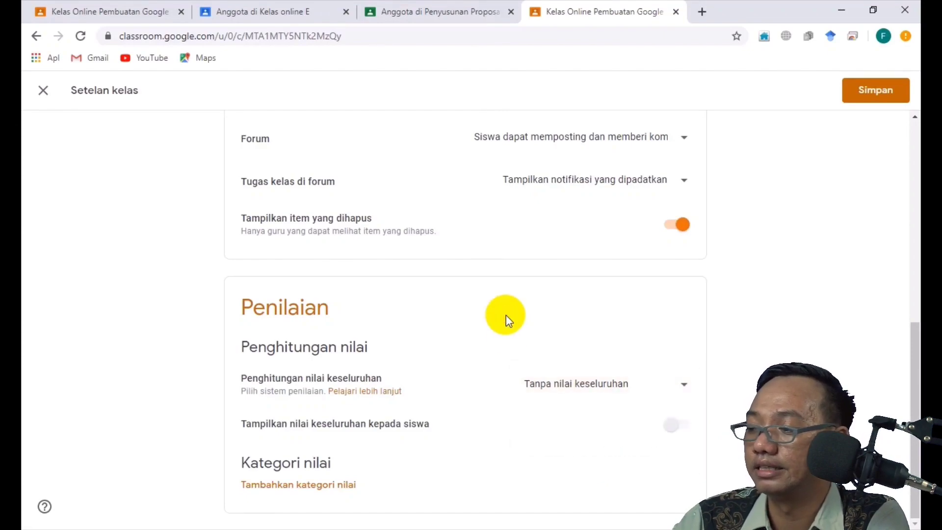
pyautogui.click(387, 396)
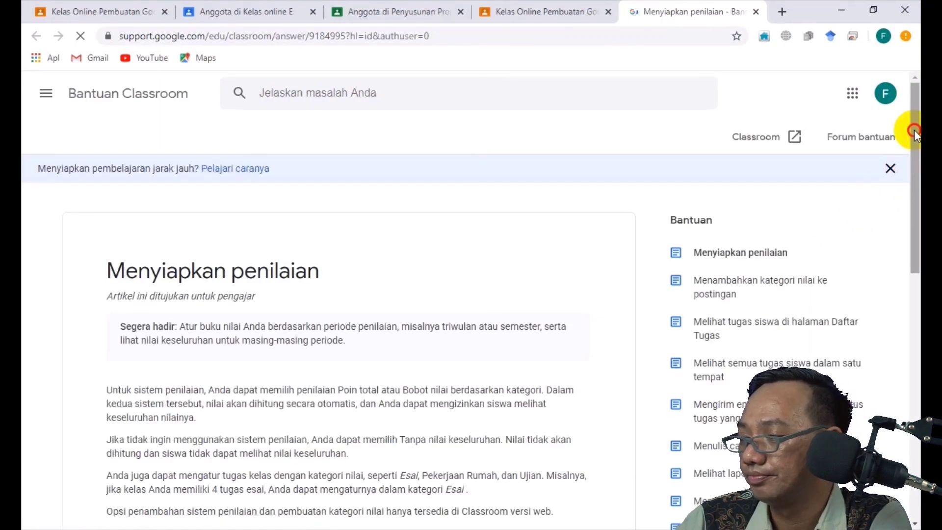
pyautogui.moveTo(914, 129); pyautogui.dragTo(900, 304)
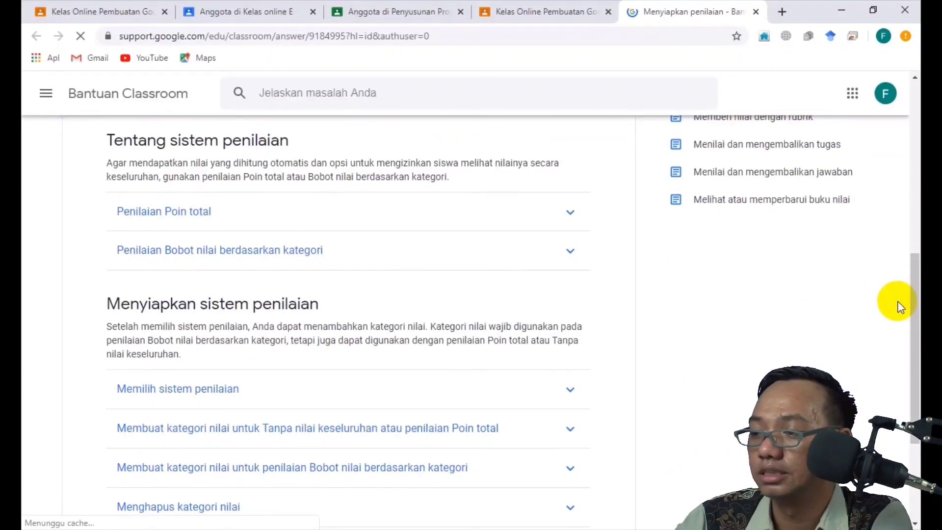
pyautogui.click(547, 15)
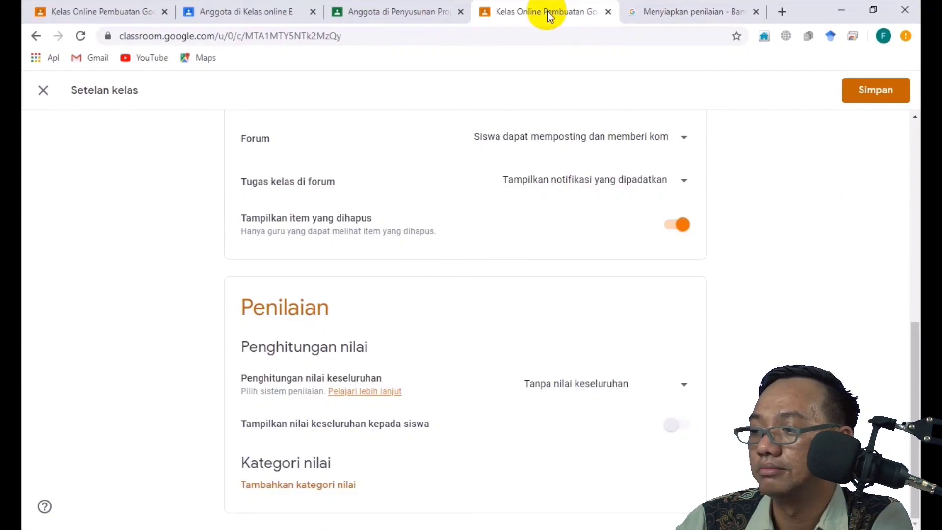
# Set the overall grade calculation to "Poin total" with overall grades shown to students, and save the class settings
pyautogui.click(568, 386)
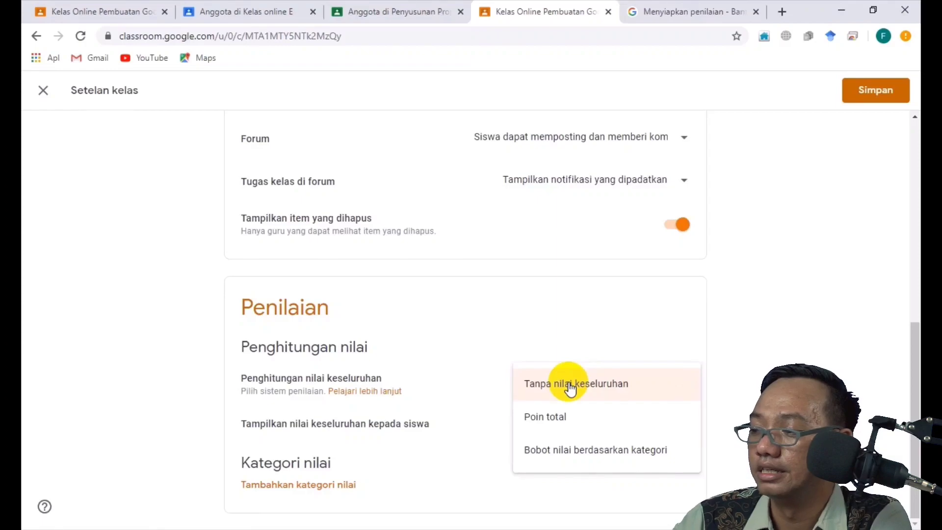
pyautogui.click(544, 417)
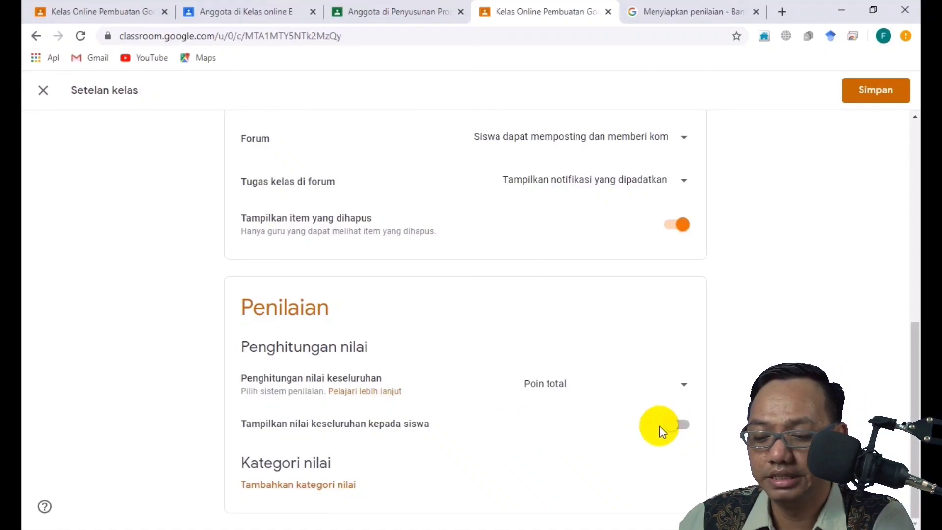
pyautogui.click(683, 426)
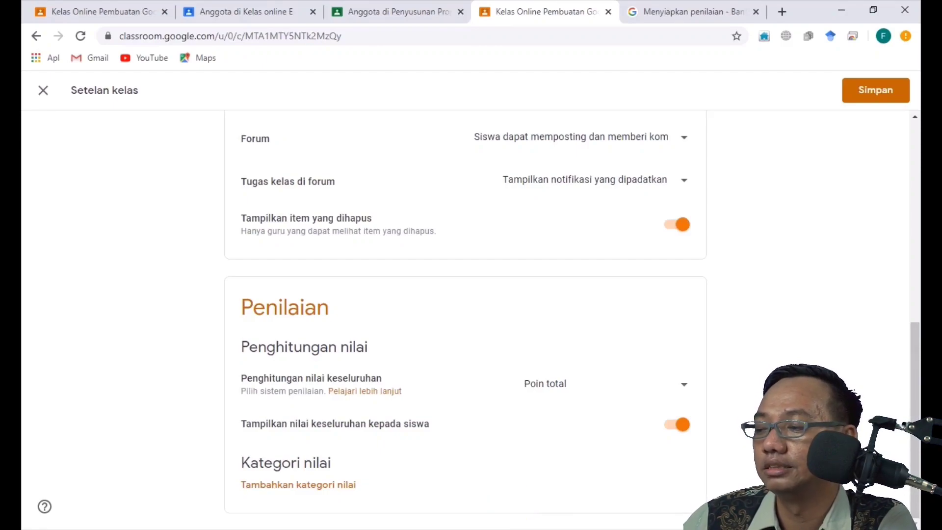
pyautogui.moveTo(911, 396); pyautogui.dragTo(908, 175)
pyautogui.click(871, 95)
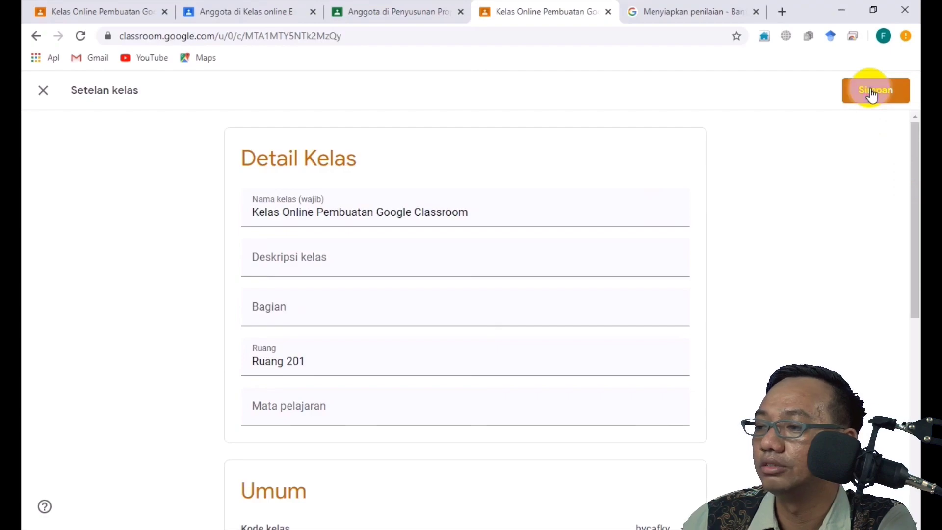